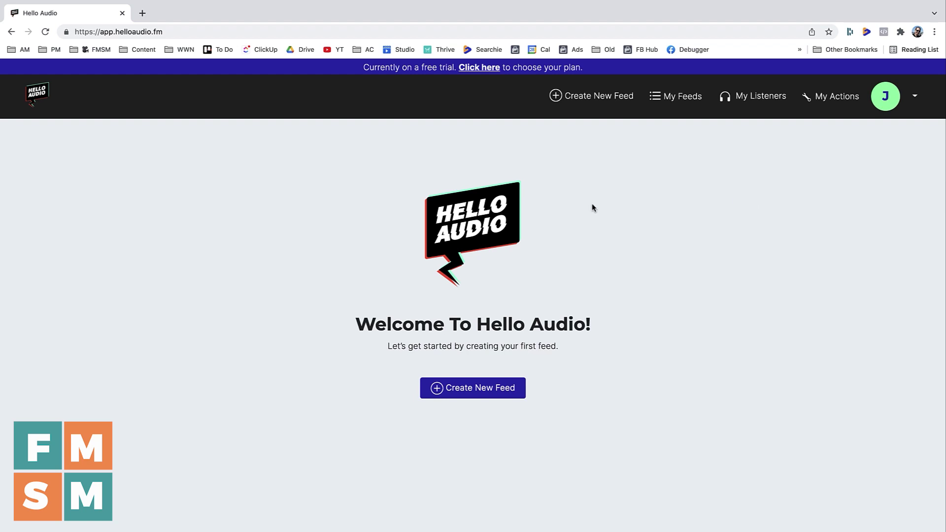
Start a new private feed and title it "My Super Secret Private Podcast"
click(489, 384)
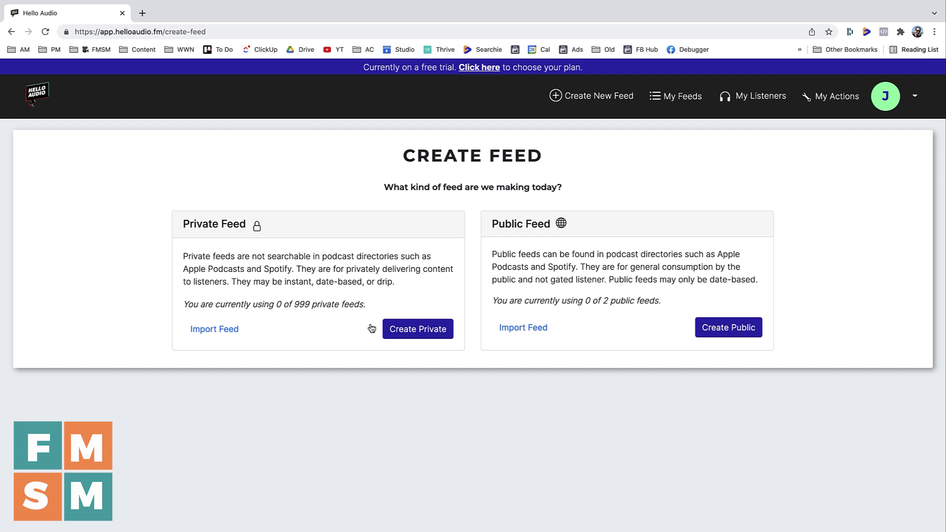
click(408, 330)
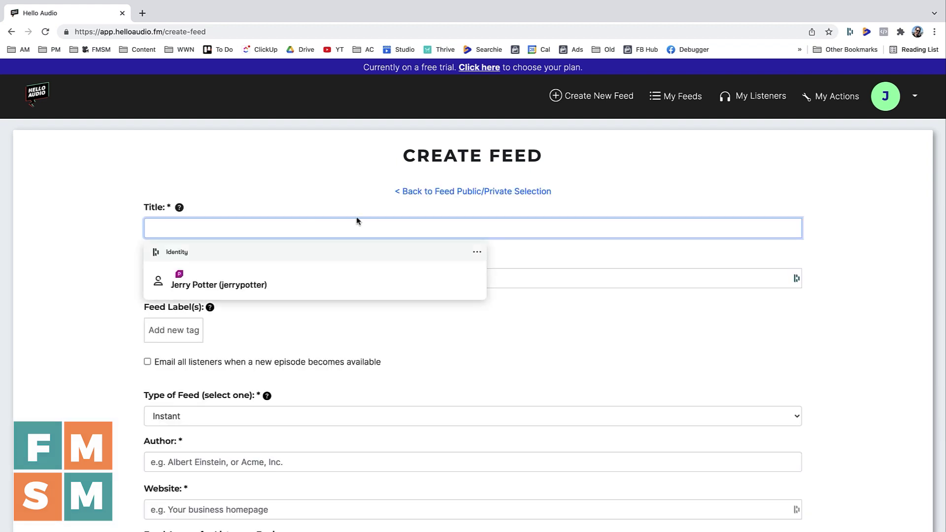
text(My Super Secret Private Podcast)
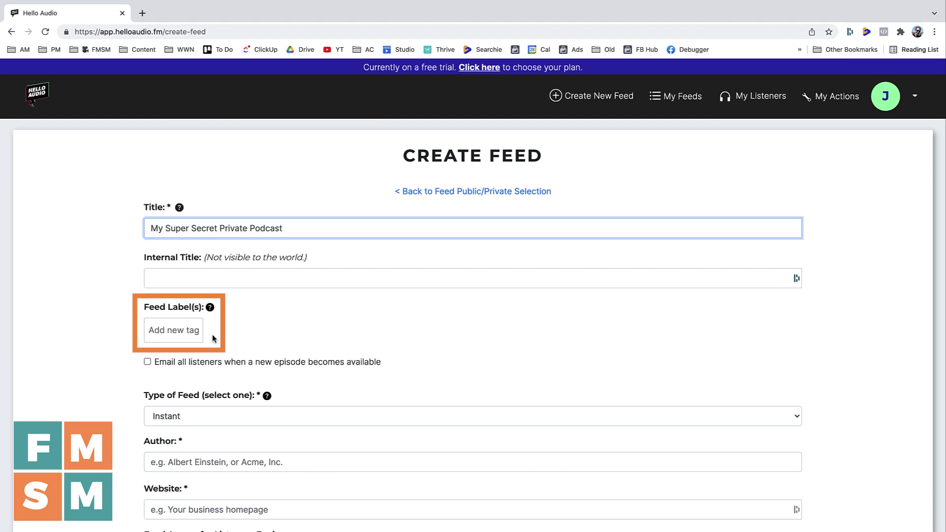
click(147, 363)
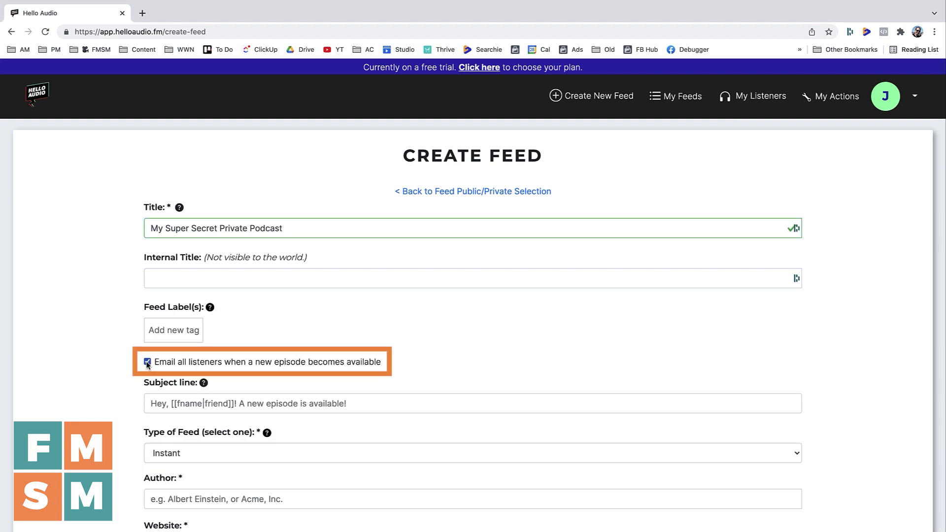
click(147, 364)
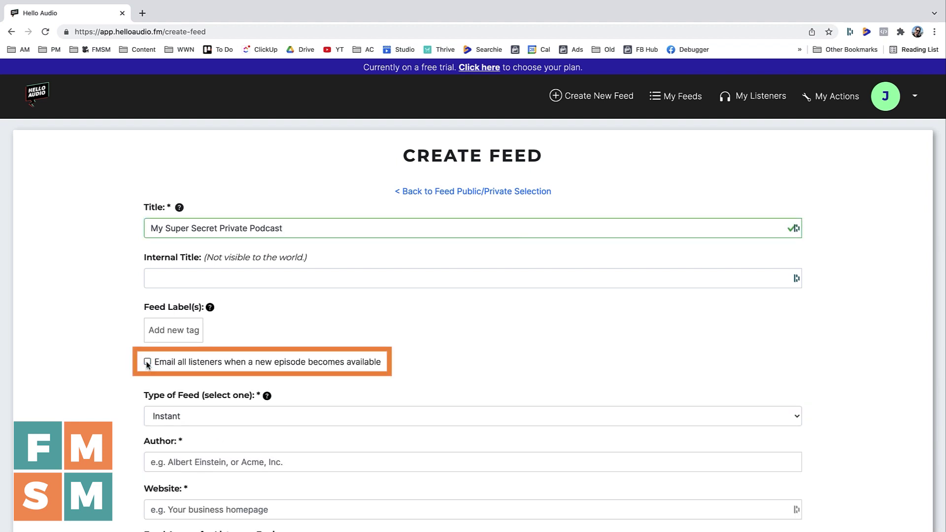
scroll(147, 364, down, 3)
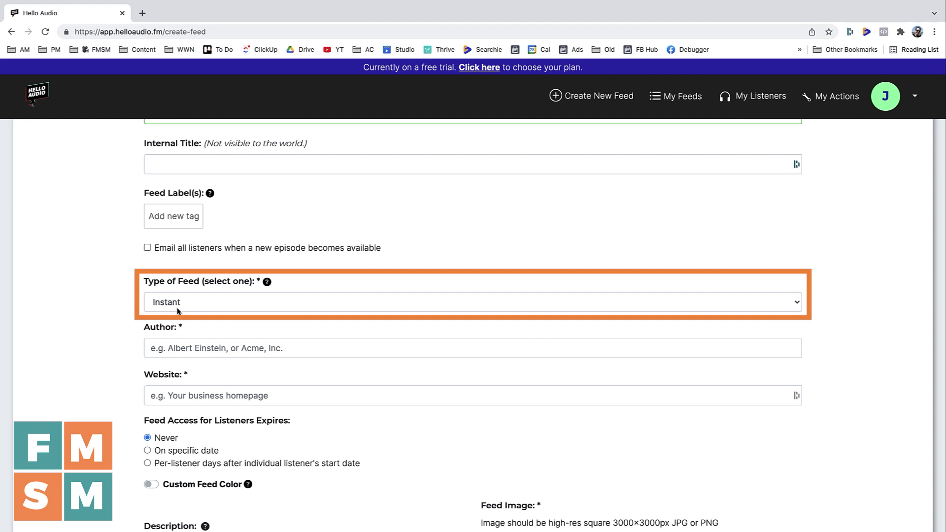
click(191, 346)
text(Jerry Potter)
key(Tab)
text(https://)
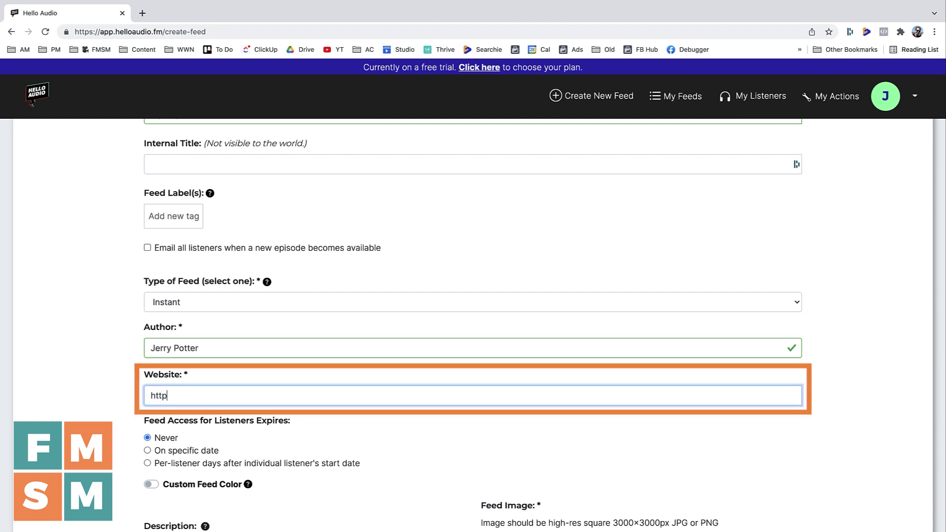
text(fiveminutesocialmedia.com)
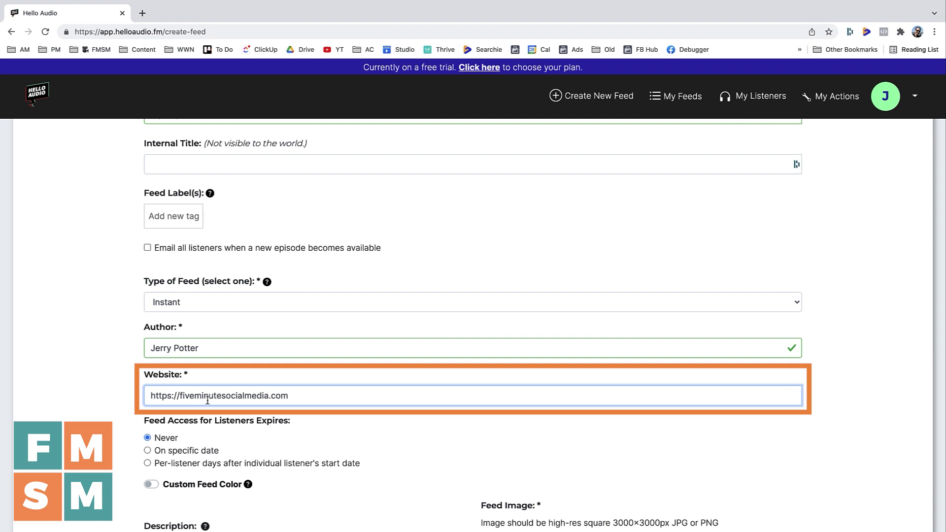
Add the "Social Media for Streamlined Entrepreneurs" cover as the feed image and save the feed
scroll(207, 377, down, 3)
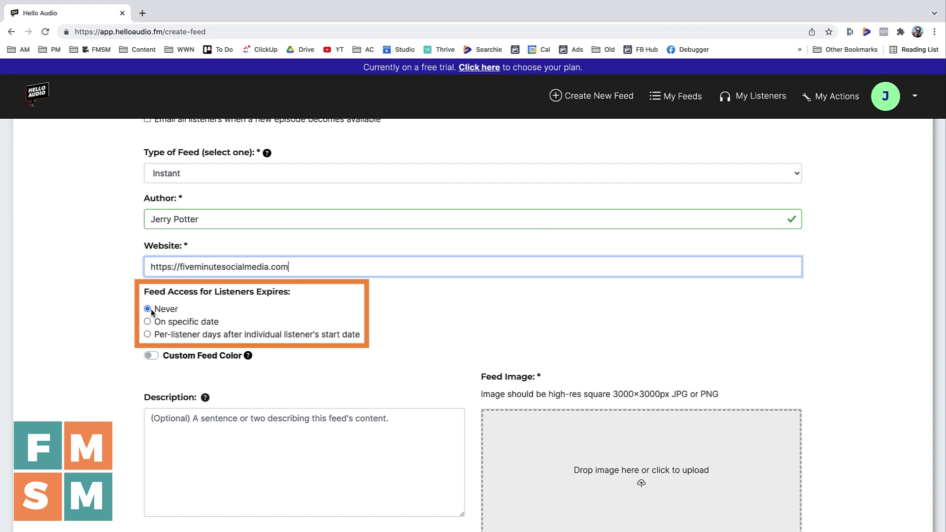
scroll(178, 387, down, 1)
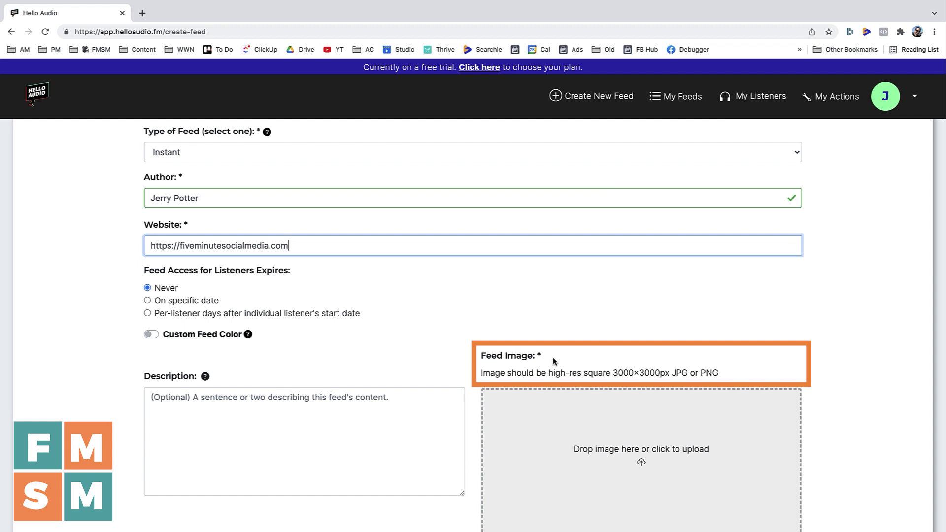
click(707, 263)
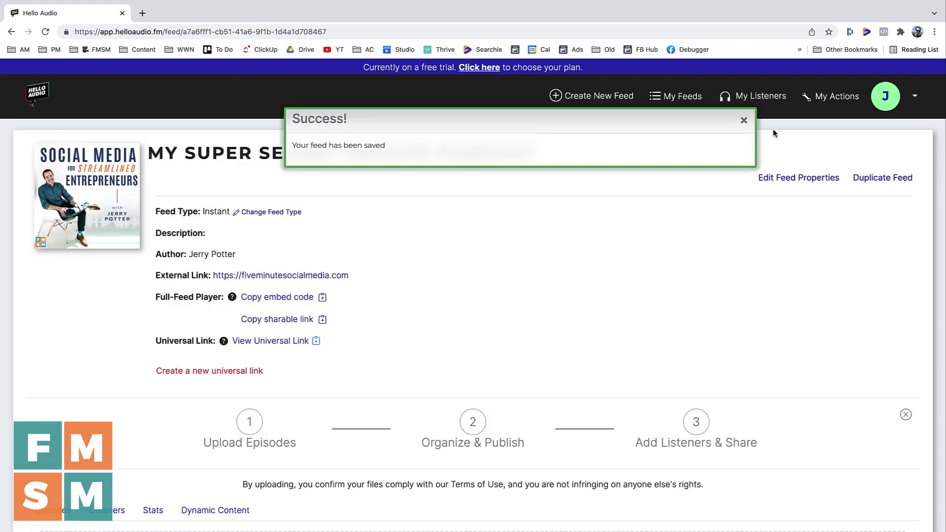
click(743, 121)
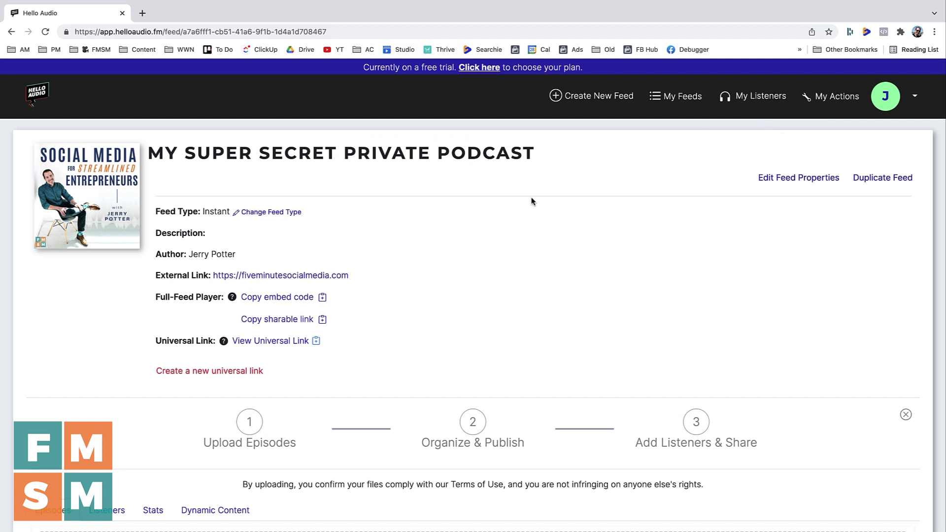
Upload the episode 20 MP3, "How Do I Turn My Social Media Over To Someone Else", to the feed
scroll(532, 276, down, 3)
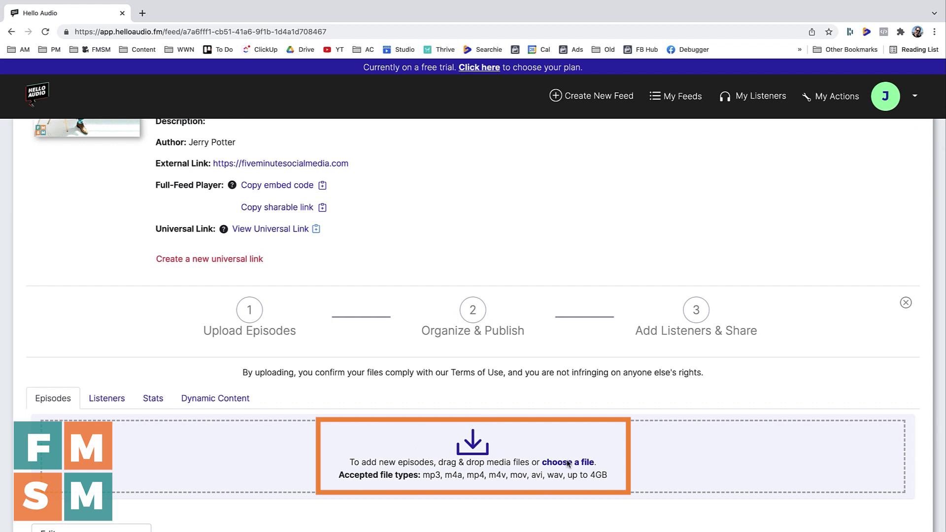
click(575, 465)
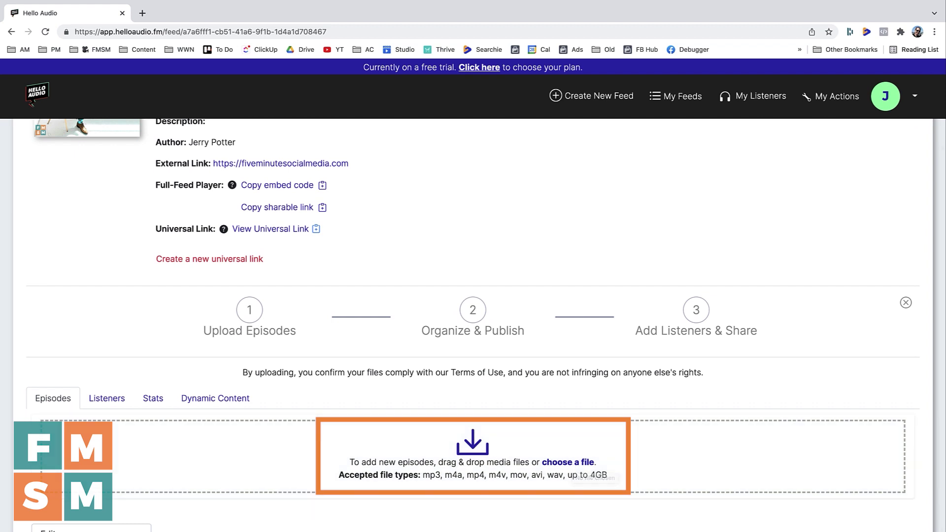
click(795, 529)
drag(838, 510, 620, 465)
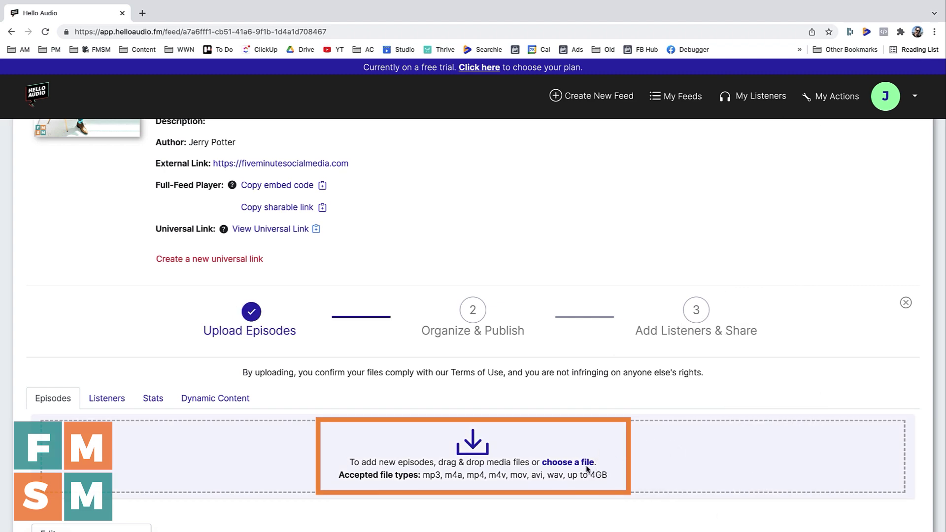
scroll(580, 470, down, 2)
scroll(581, 470, down, 1)
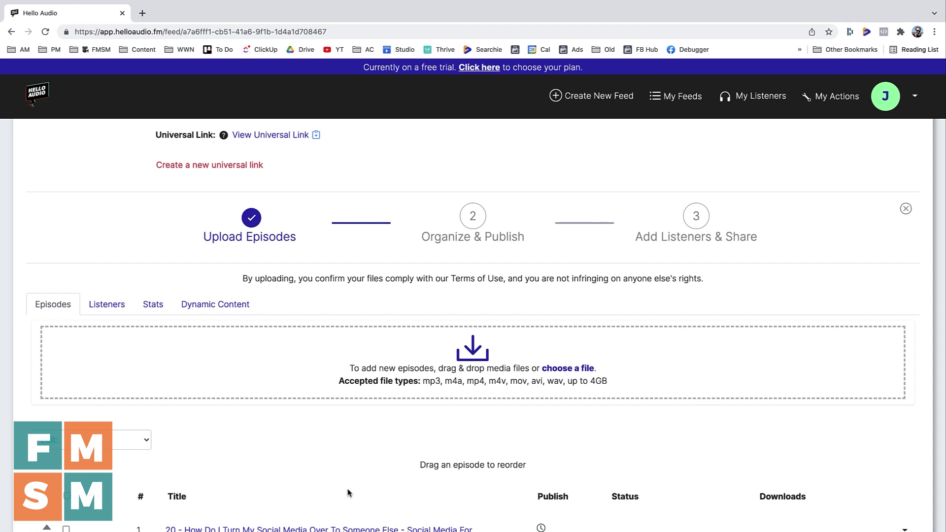
Copy the feed's universal link to the clipboard
scroll(348, 491, up, 4)
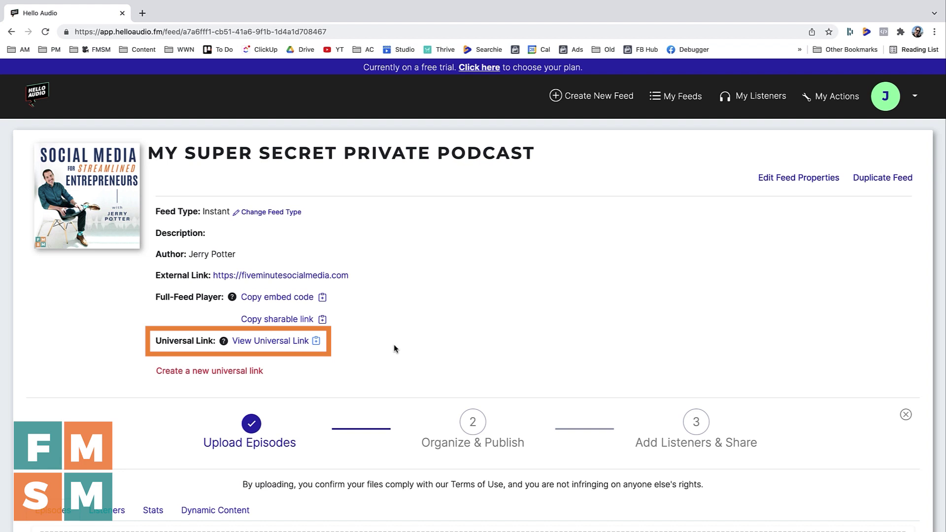
click(316, 345)
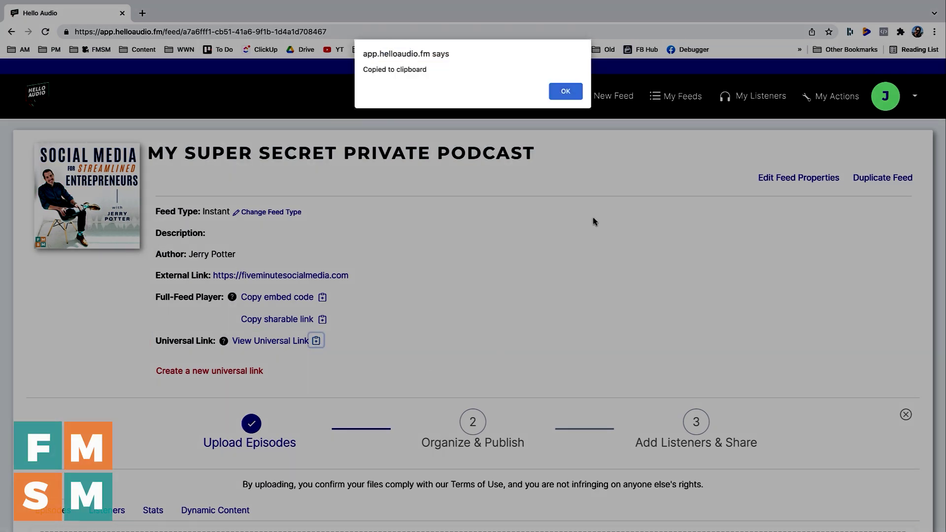
click(565, 93)
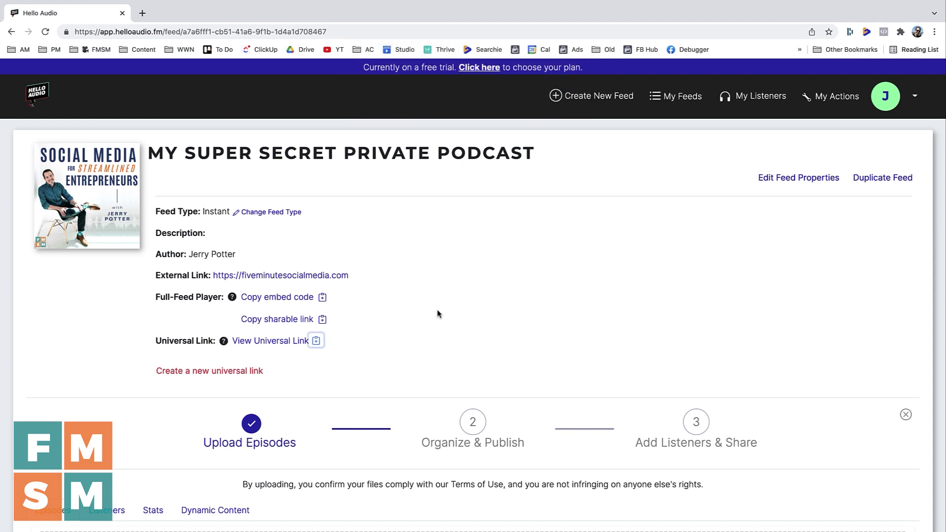
scroll(437, 314, down, 3)
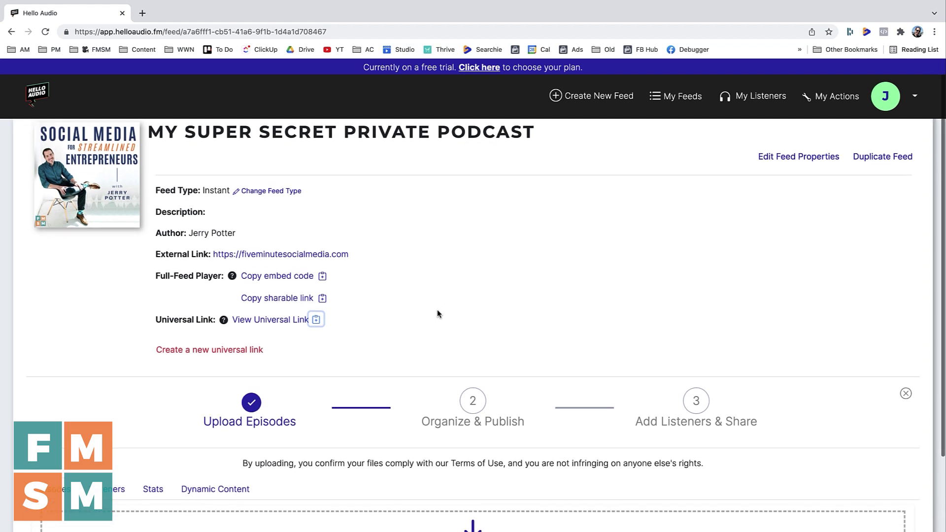
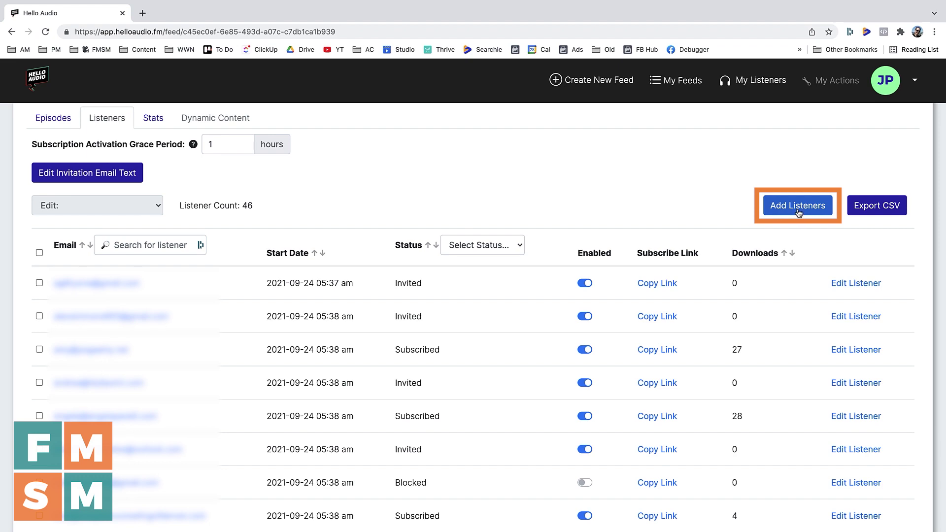
Open the form for adding listeners and examine its email address field, introductory invitation email option and message text
click(798, 211)
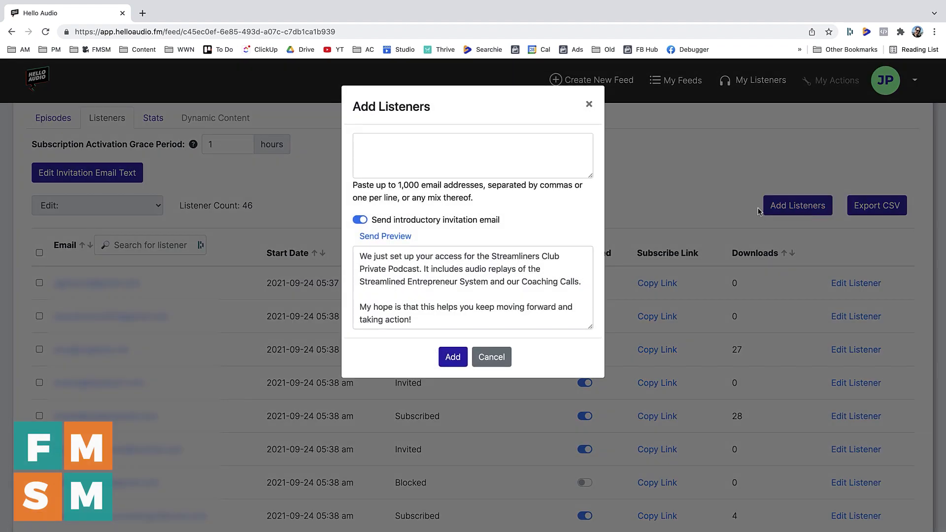
click(440, 158)
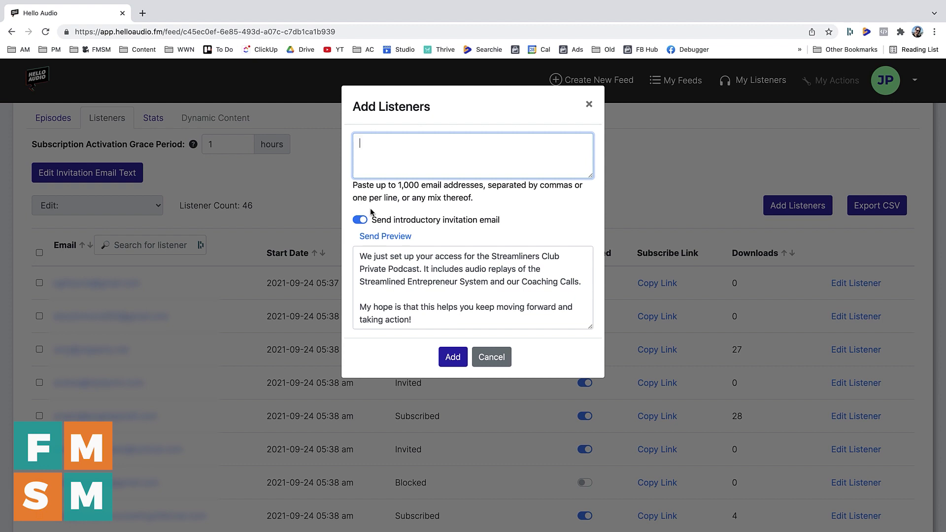
click(361, 225)
click(360, 231)
click(360, 232)
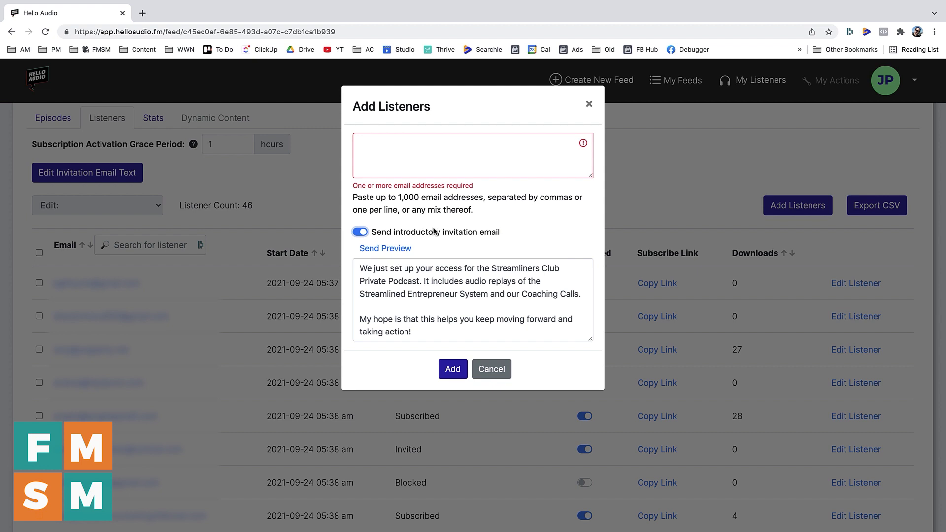
click(389, 288)
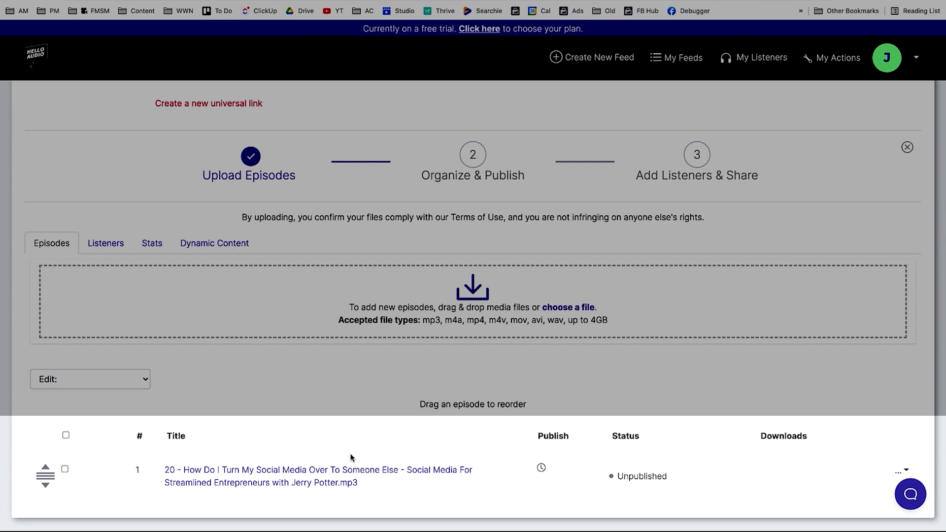
Open the uploaded episode and shorten its title to "How Do I Turn My Social Media Over To Someone Else"
click(329, 472)
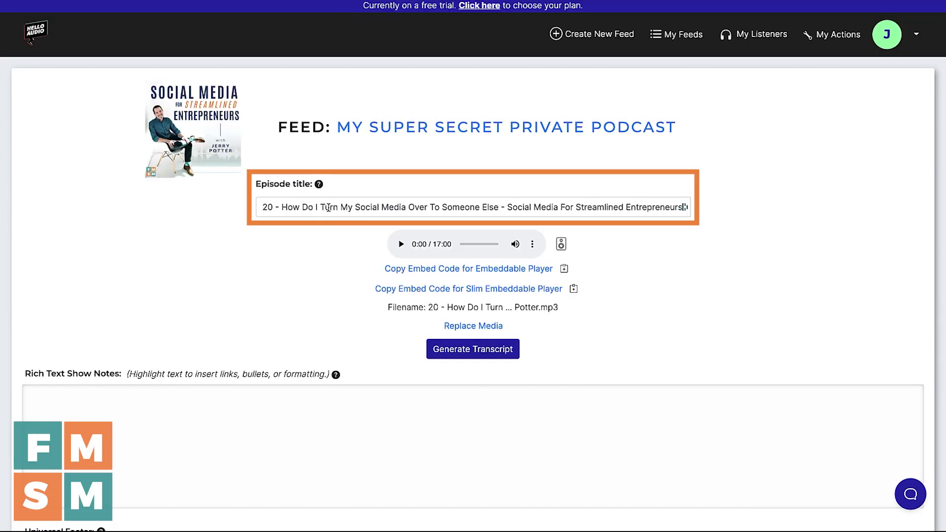
key(End)
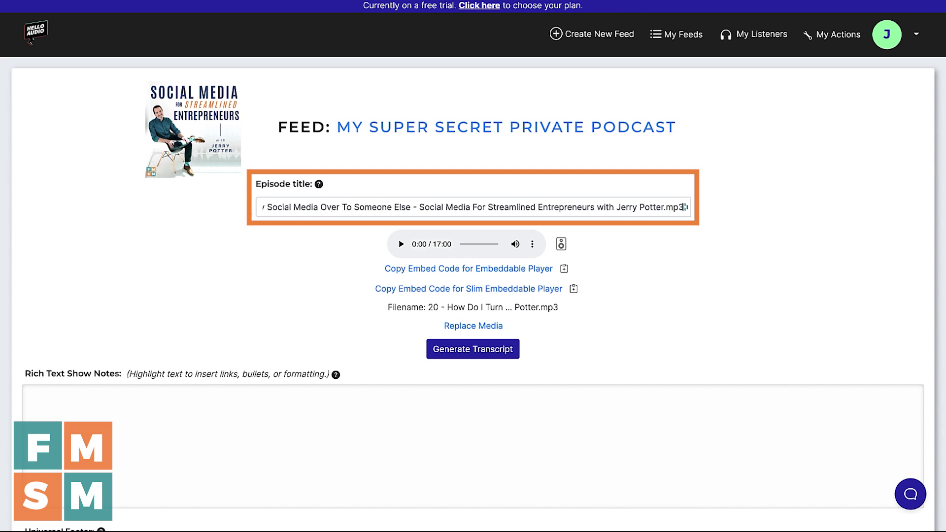
drag(411, 207, 718, 218)
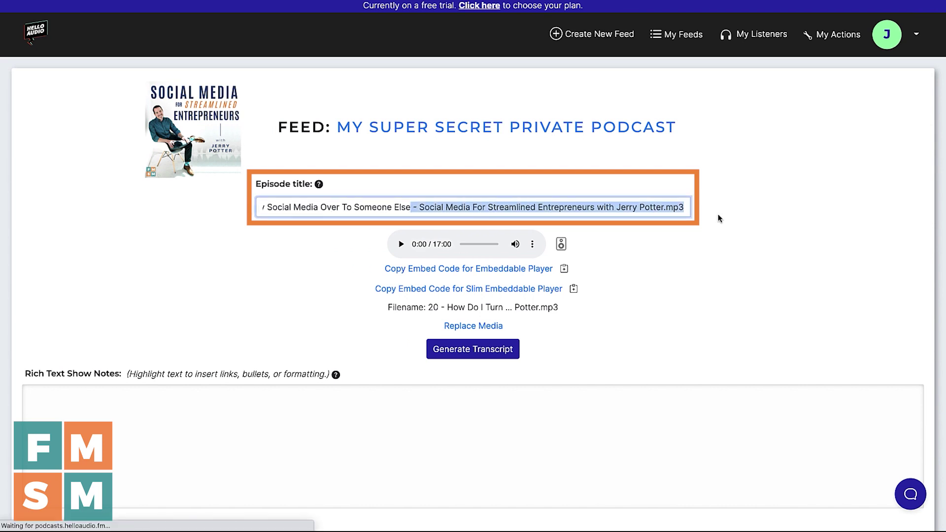
key(BackSpace)
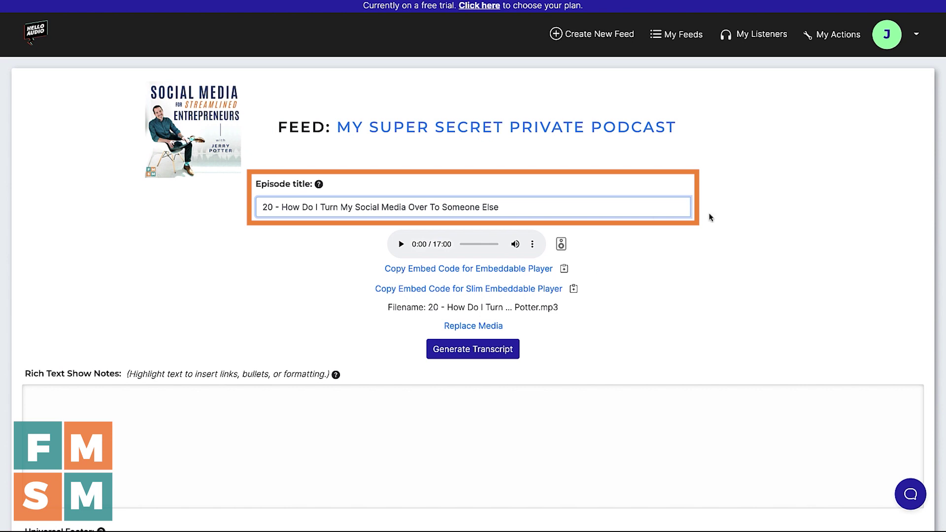
drag(281, 206, 204, 197)
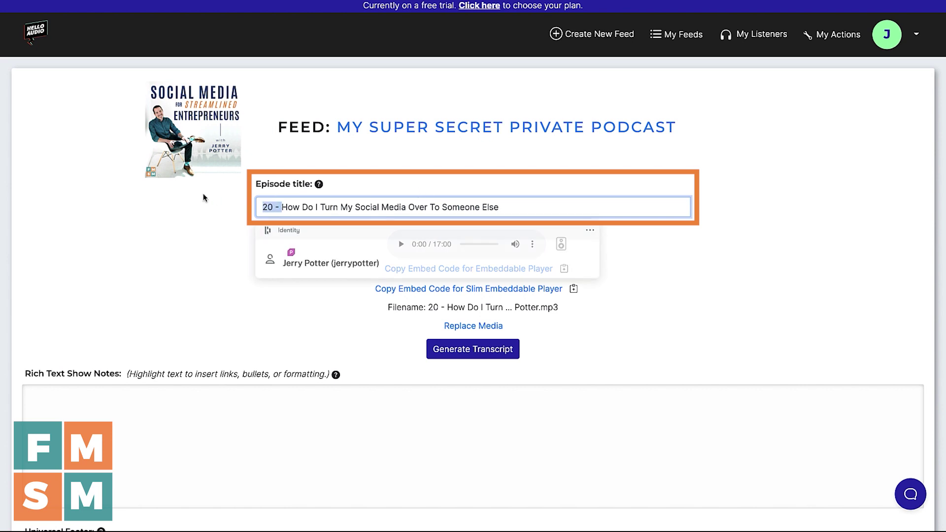
key(BackSpace)
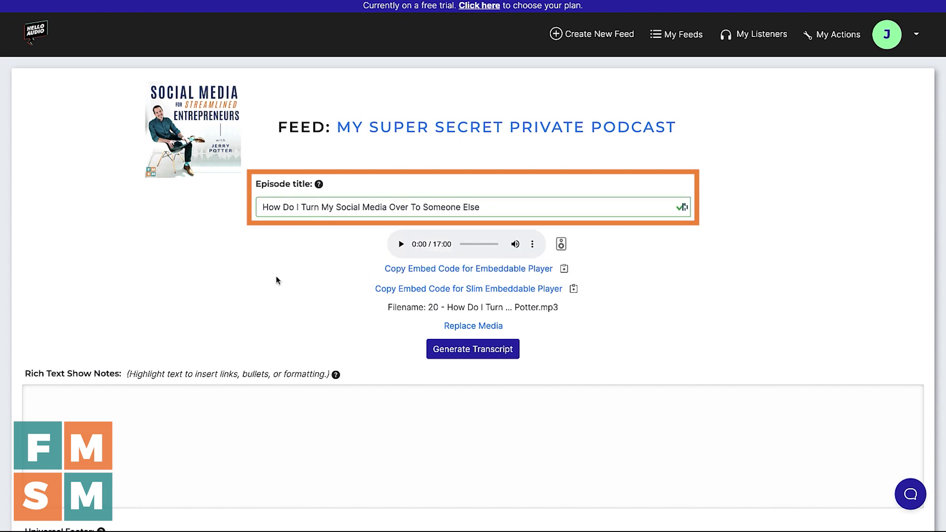
Examine the episode's rich text show notes and universal footer fields
scroll(276, 280, down, 2)
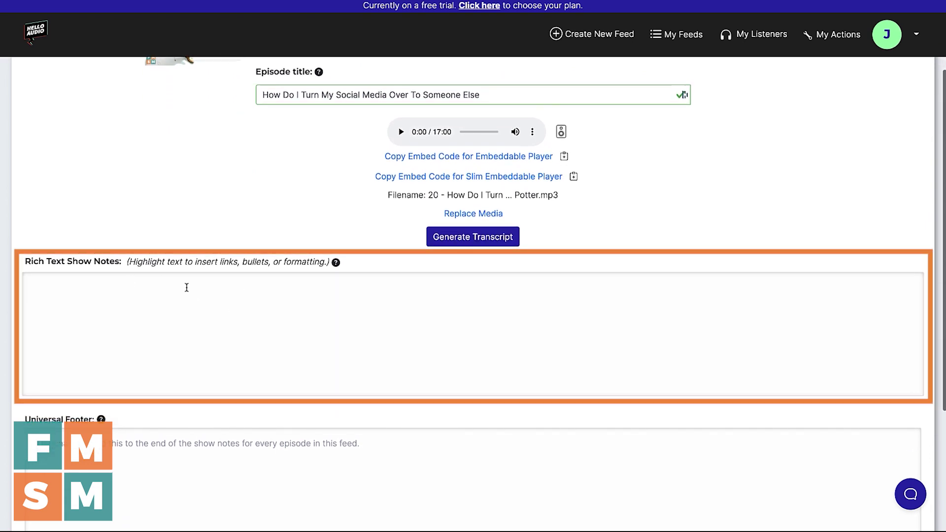
scroll(168, 264, down, 2)
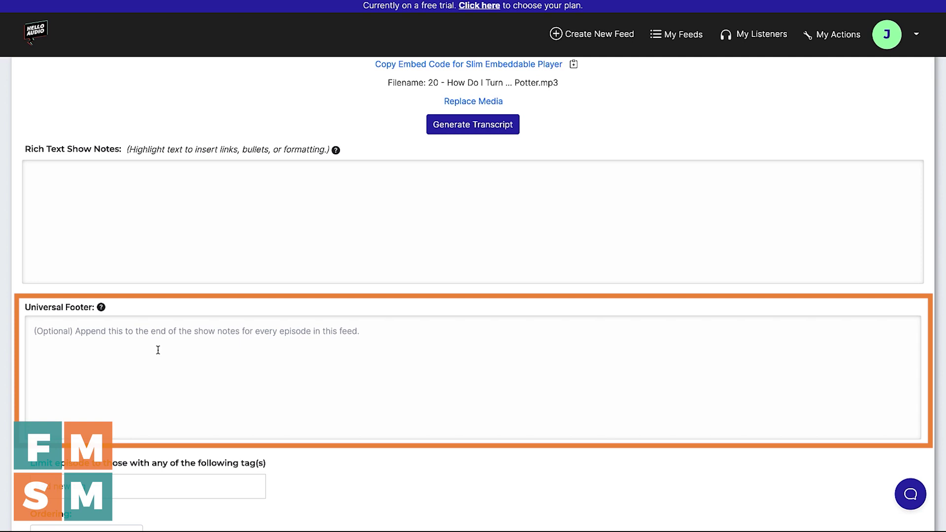
click(171, 205)
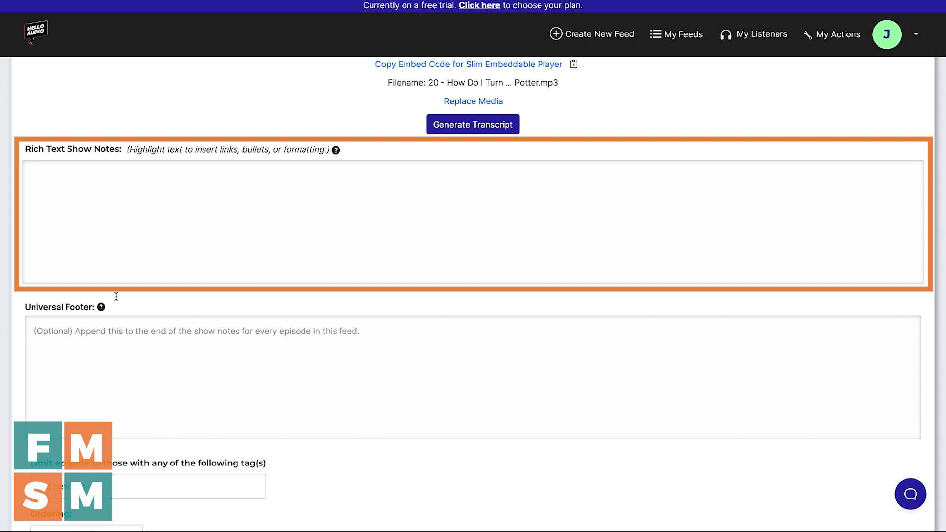
click(120, 354)
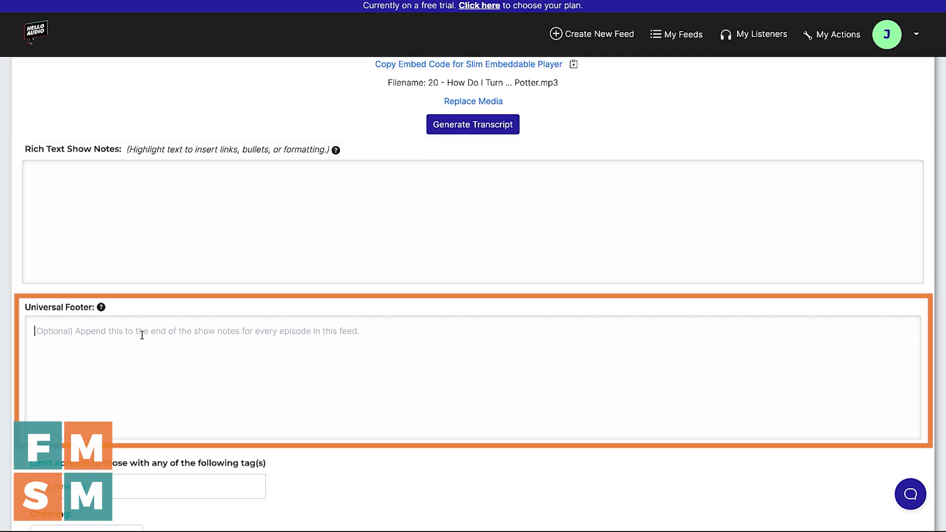
Publish the edited episode "How Do I Turn My Social Media Over To Someone Else" to the private feed
scroll(144, 331, down, 3)
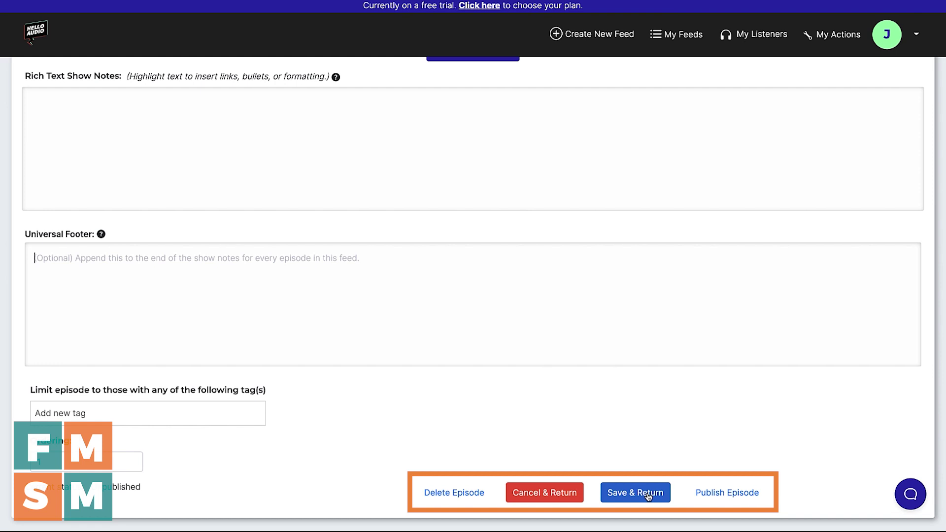
click(727, 494)
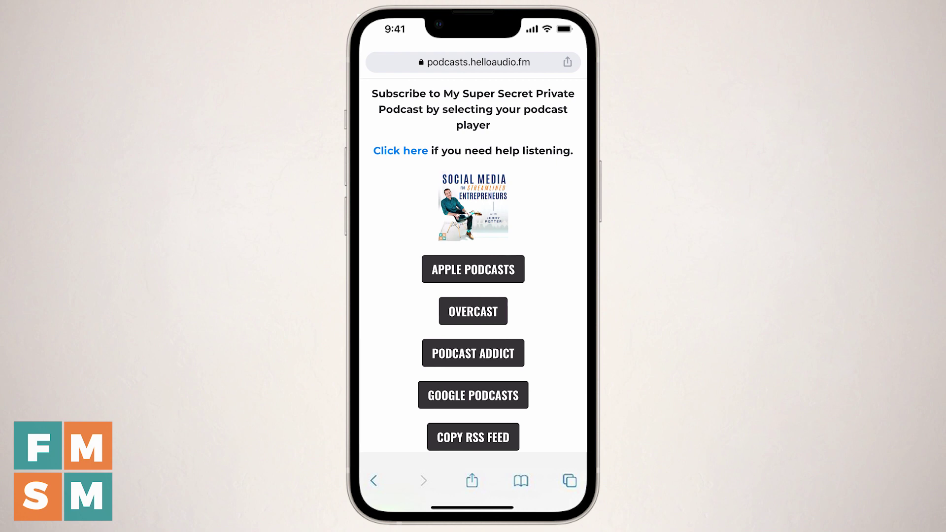
Subscribe to My Super Secret Private Podcast with Apple Podcasts, follow the show by its URL, and browse the Up Next episodes
click(473, 269)
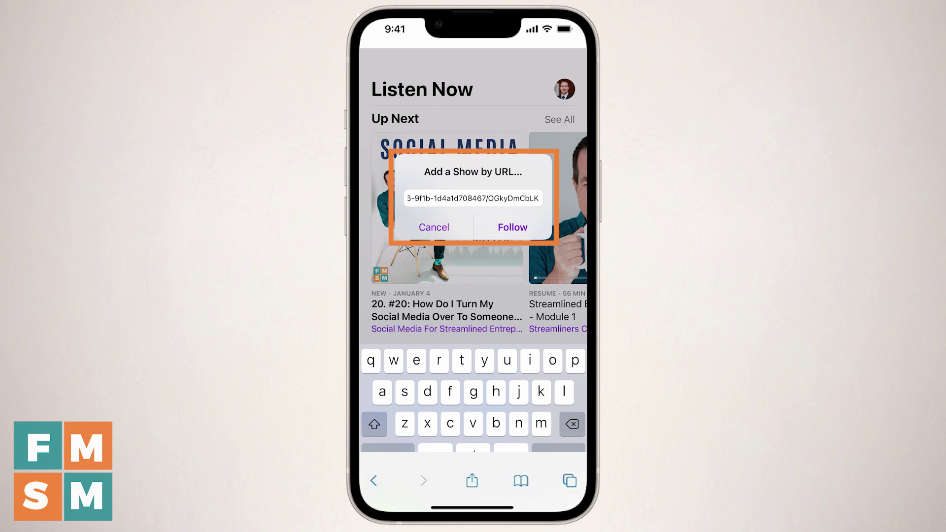
key(Return)
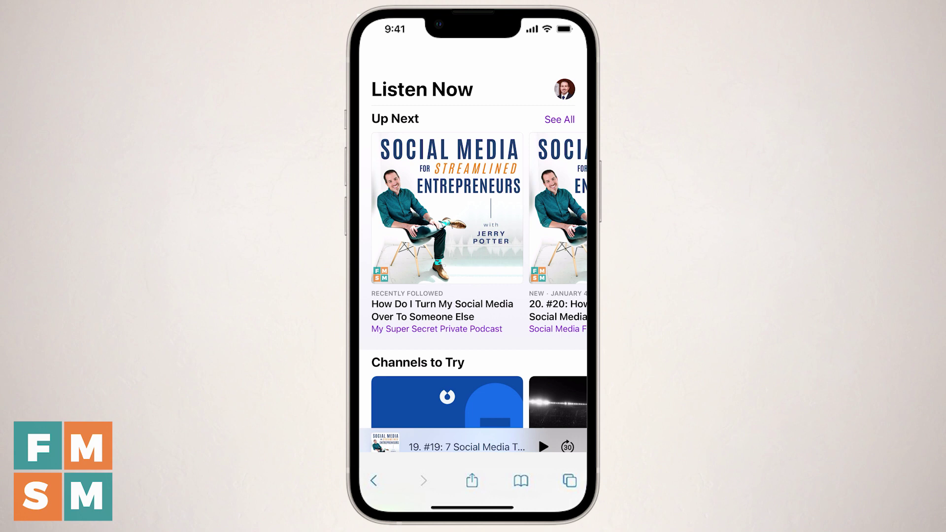
scroll(473, 232, right, 3)
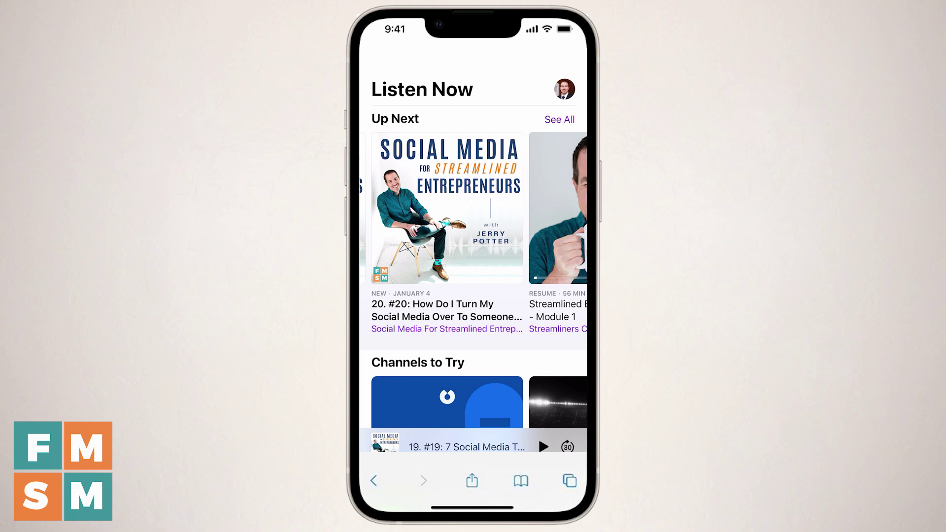
scroll(473, 232, left, 3)
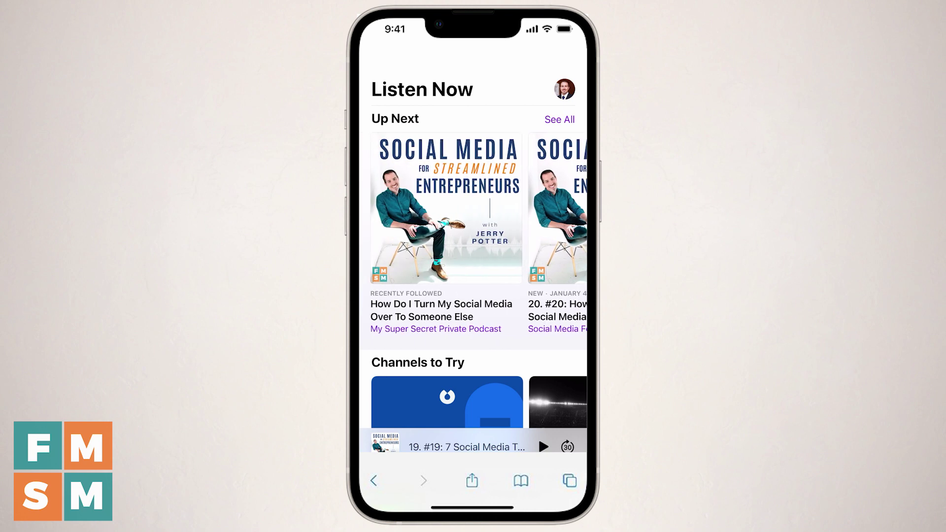